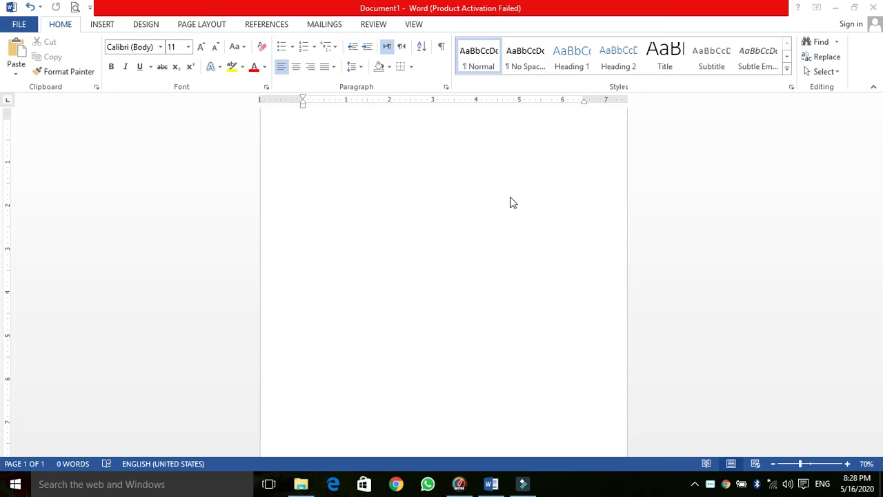
Activate the blank Document1 window and bring up the Insert ribbon commands.
{"action": "left_click", "coordinate": [112, 24]}
{"action": "mouse_move", "coordinate": [442, 276]}
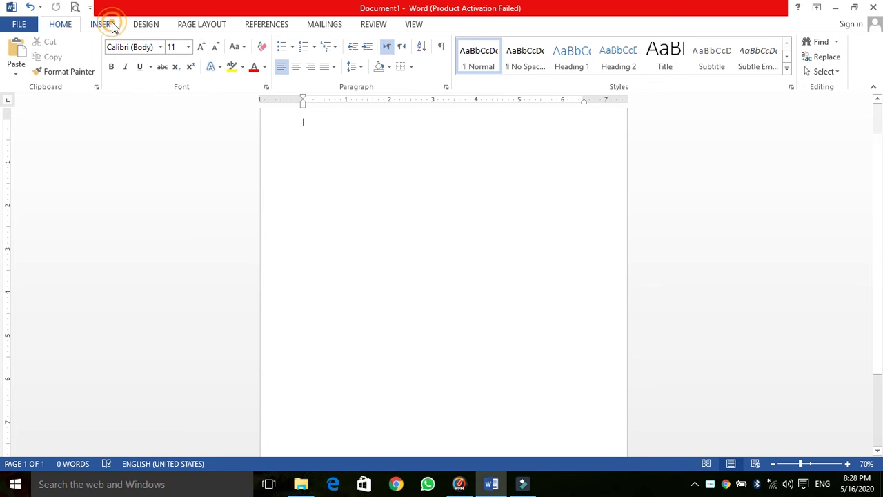
{"action": "left_click", "coordinate": [114, 31]}
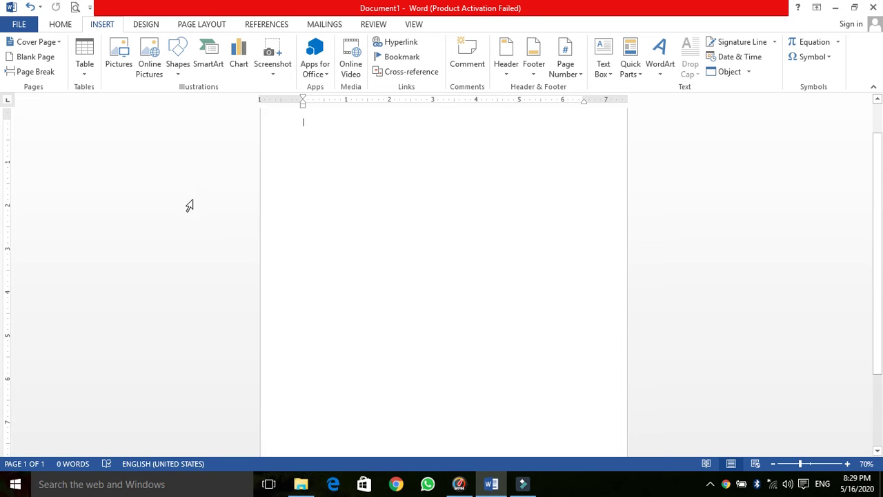
Draw a rectangle about 2.04" tall by 4.13" wide near the top of the page.
{"action": "left_click", "coordinate": [177, 73]}
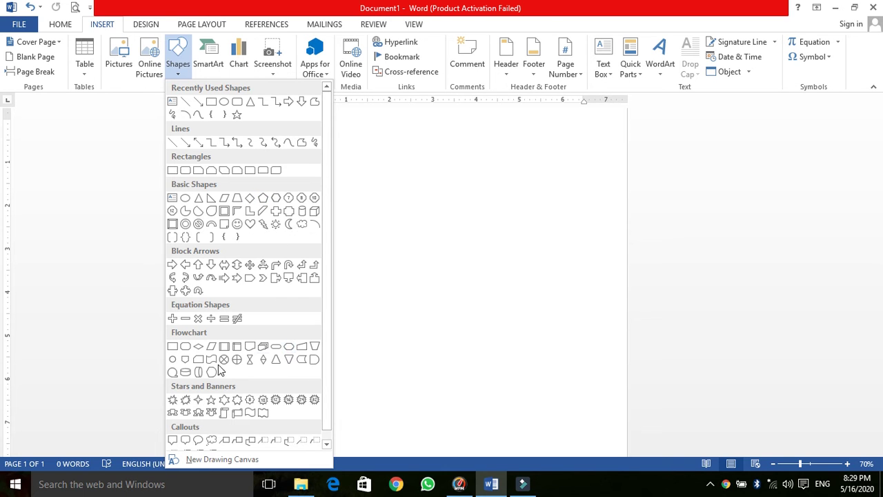
{"action": "left_click", "coordinate": [212, 115]}
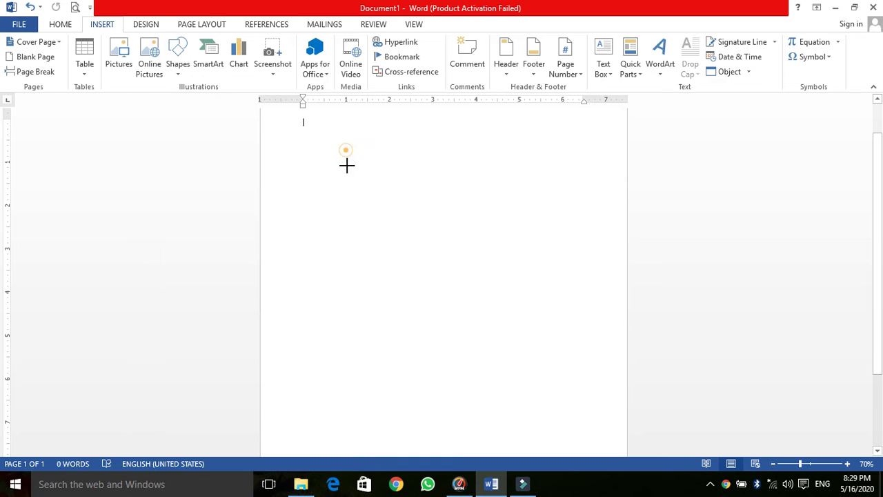
{"action": "left_click_drag", "start_coordinate": [345, 152], "coordinate": [524, 239]}
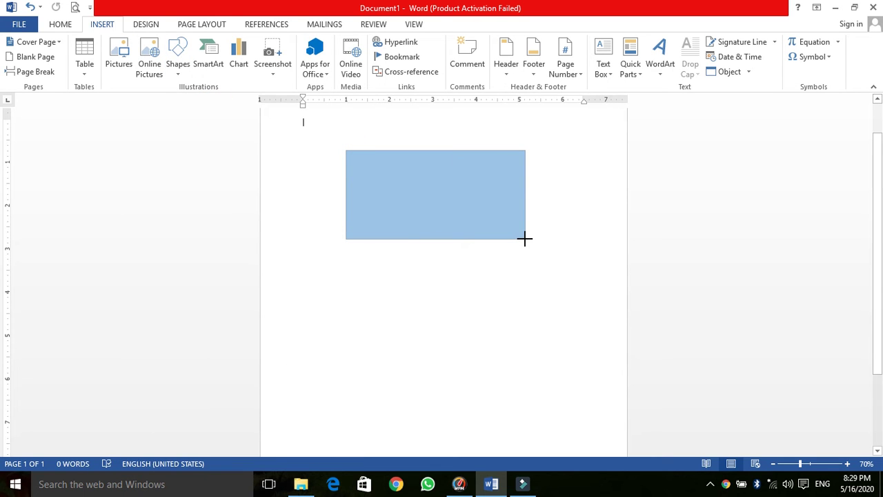
{"action": "left_click_drag", "start_coordinate": [524, 239], "coordinate": [524, 239]}
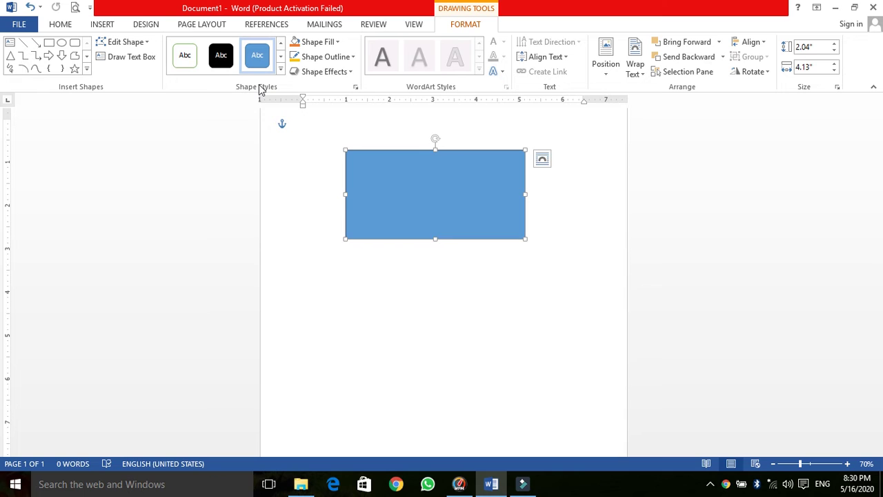
Apply the white-fill, thin gold-outline shape style to the rectangle.
{"action": "left_click", "coordinate": [280, 68]}
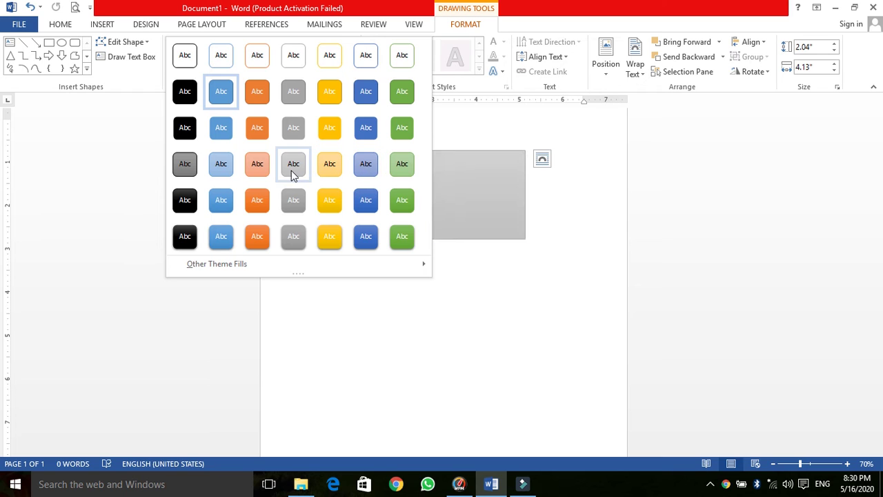
{"action": "left_click", "coordinate": [331, 58]}
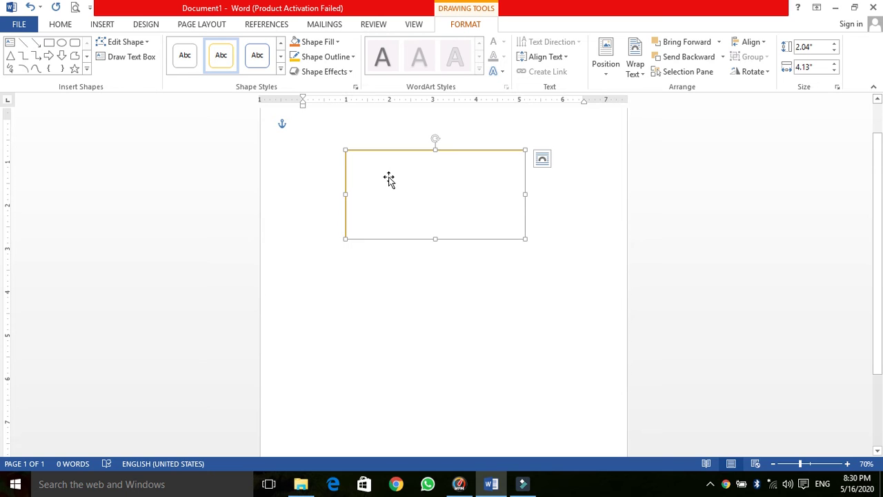
{"action": "left_click", "coordinate": [315, 183]}
{"action": "left_click", "coordinate": [396, 157]}
{"action": "left_click", "coordinate": [338, 43]}
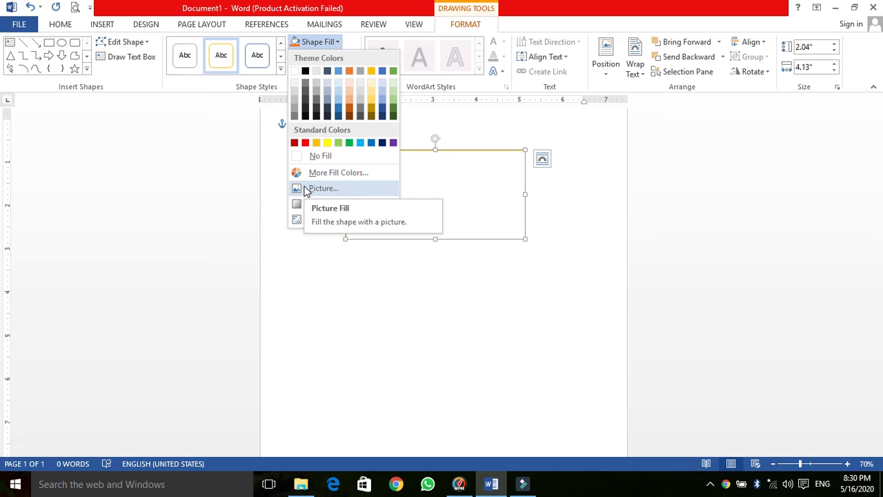
Fill the rectangle with the Fish fossil texture after the offline picture fill fails.
{"action": "left_click", "coordinate": [309, 198]}
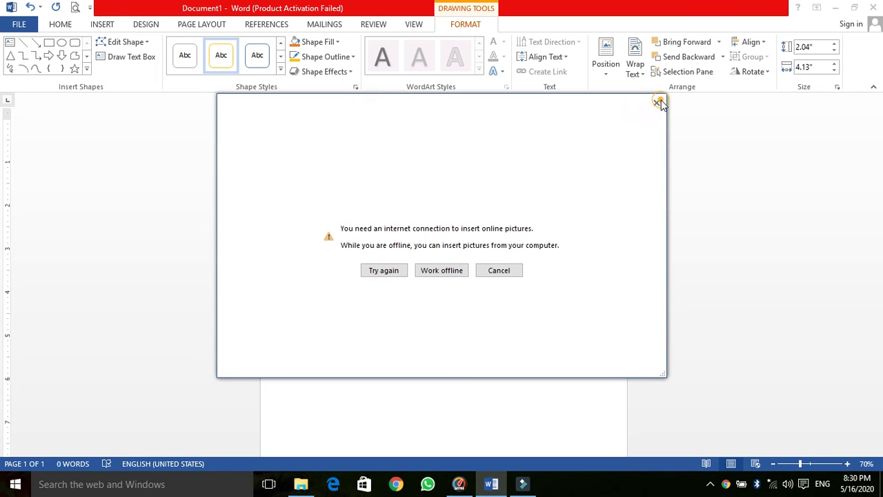
{"action": "left_click", "coordinate": [658, 103]}
{"action": "left_click", "coordinate": [338, 42]}
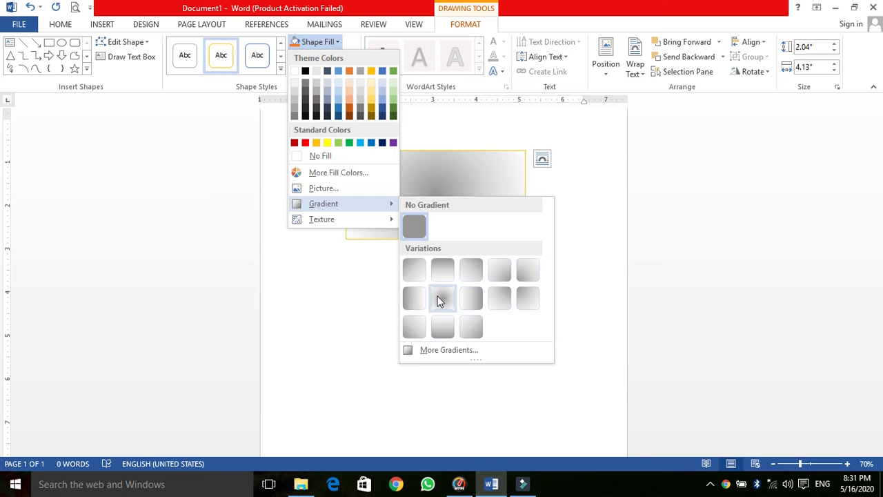
{"action": "mouse_move", "coordinate": [322, 218]}
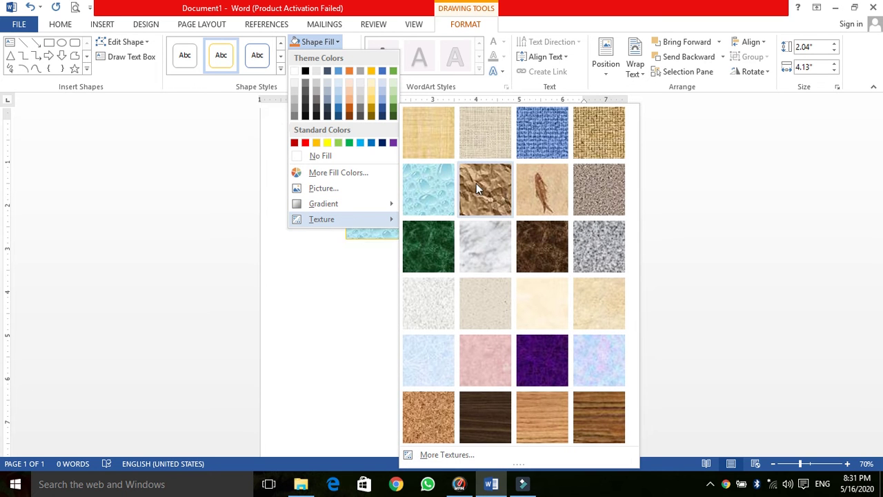
{"action": "left_click", "coordinate": [534, 191]}
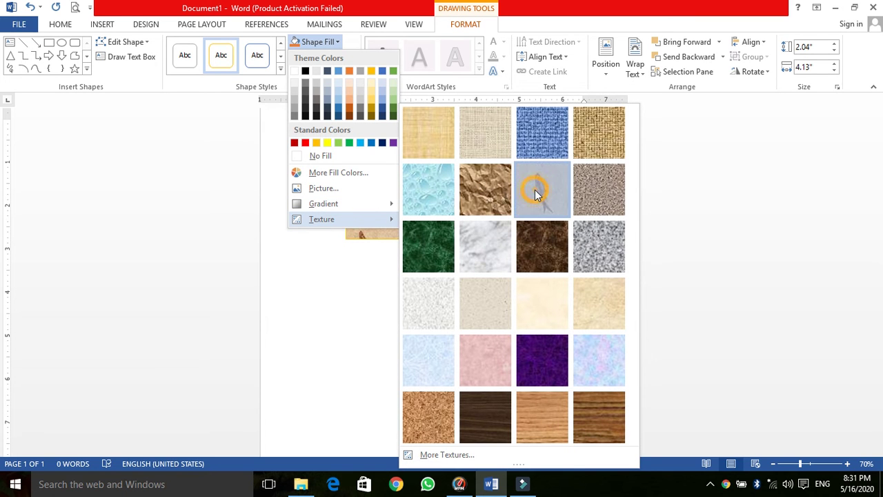
{"action": "left_click", "coordinate": [449, 206]}
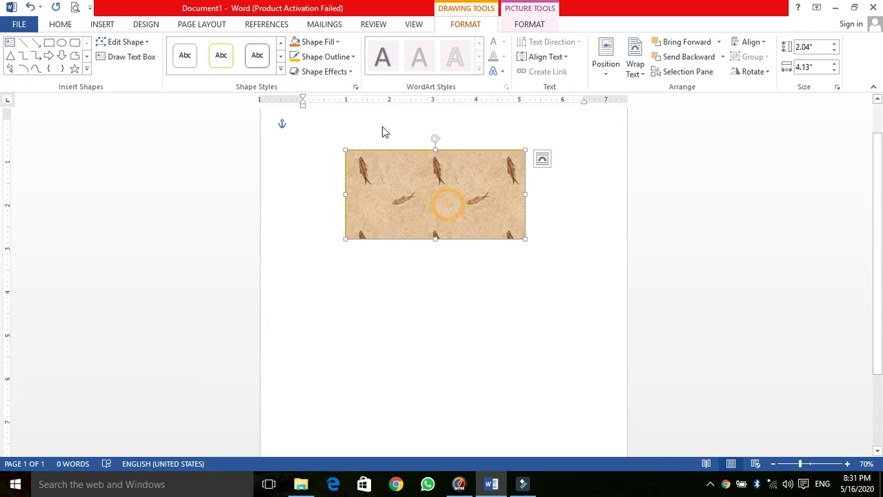
{"action": "left_click", "coordinate": [350, 56]}
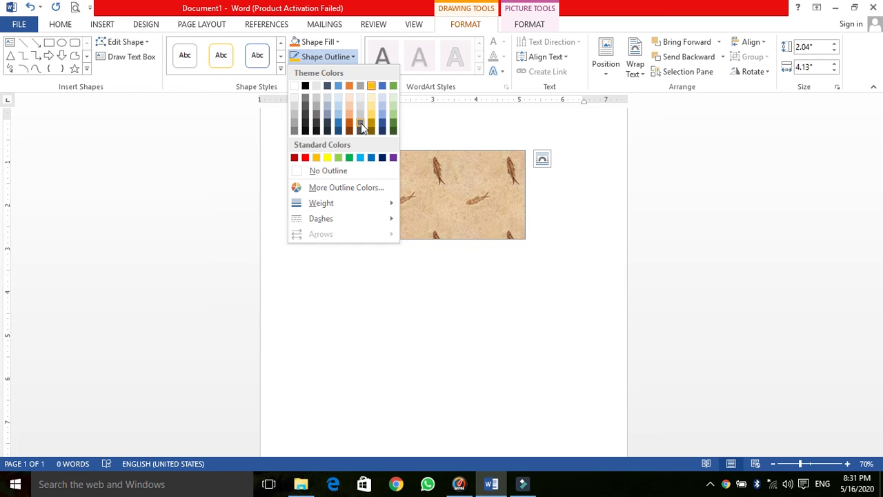
{"action": "mouse_move", "coordinate": [321, 202]}
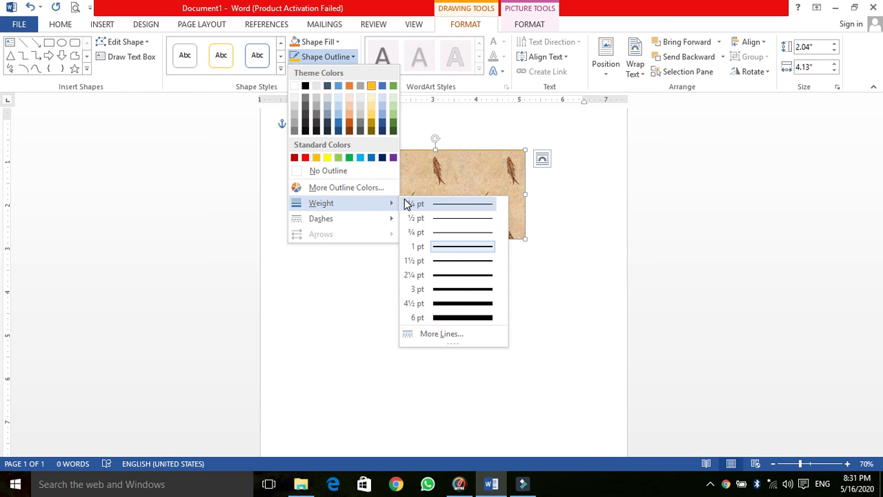
Give the rectangle's outline a 6 pt weight with Square Dot dashes.
{"action": "left_click", "coordinate": [461, 318]}
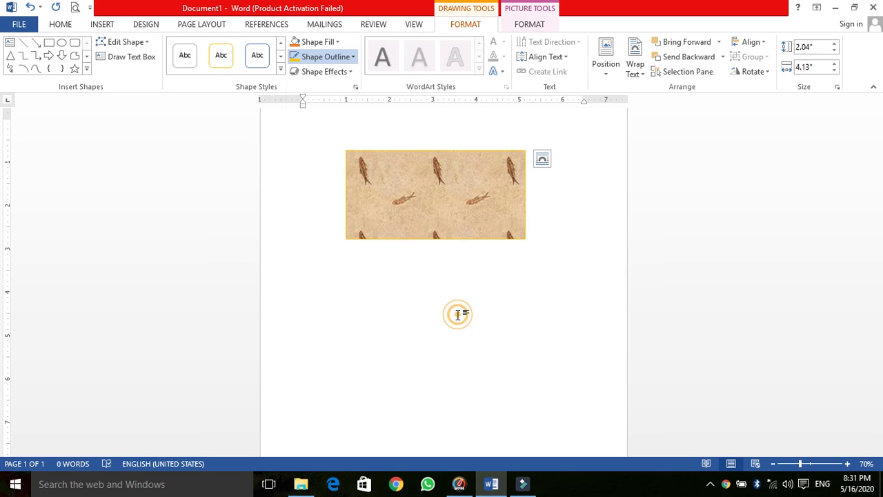
{"action": "left_click", "coordinate": [352, 57]}
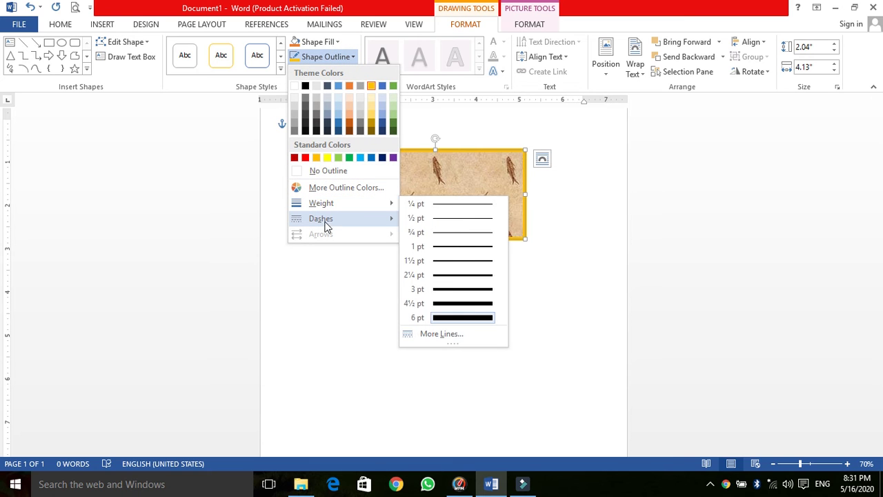
{"action": "mouse_move", "coordinate": [321, 218]}
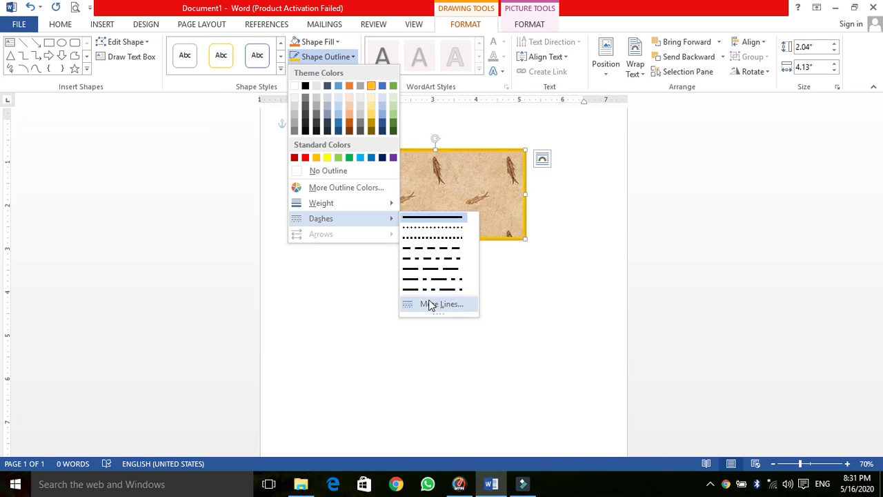
{"action": "left_click", "coordinate": [422, 238]}
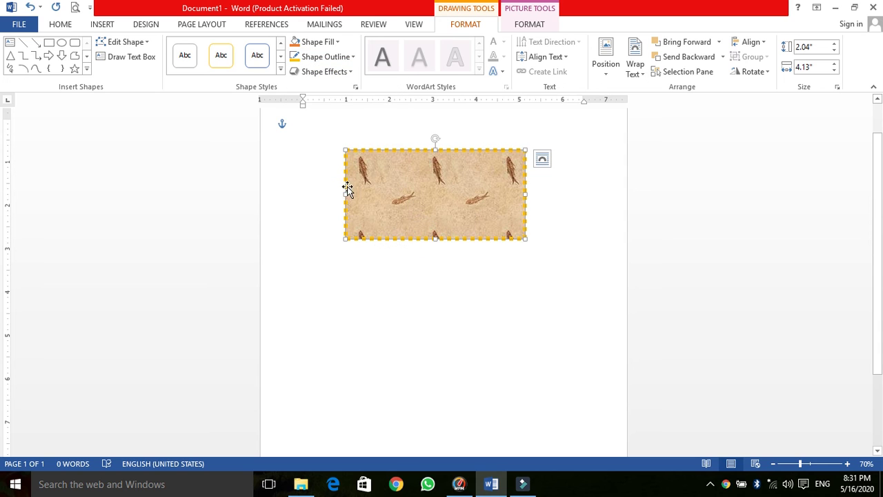
{"action": "left_click", "coordinate": [346, 78]}
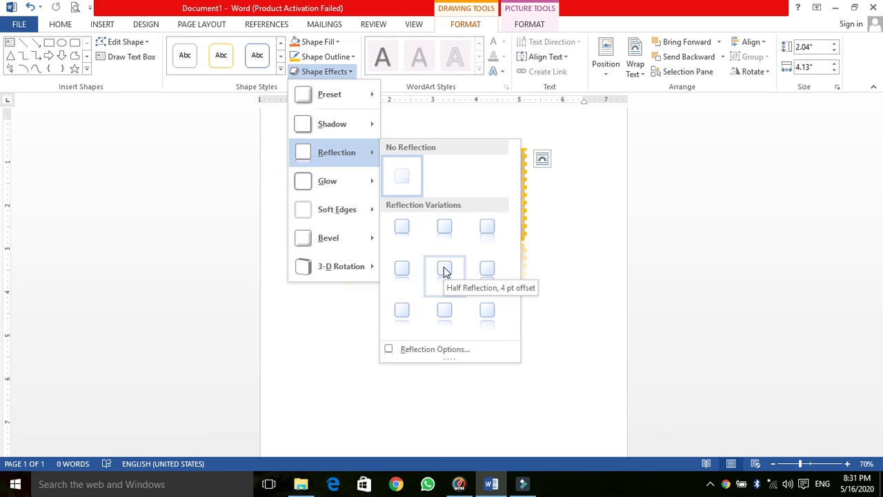
{"action": "mouse_move", "coordinate": [329, 237]}
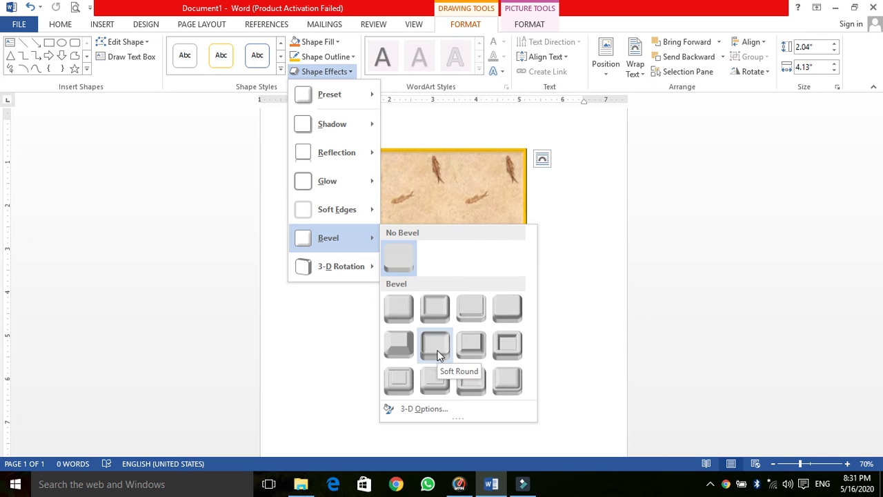
Apply a Soft Round bevel and Off Axis 1 Right 3-D rotation to the rectangle.
{"action": "left_click", "coordinate": [436, 355]}
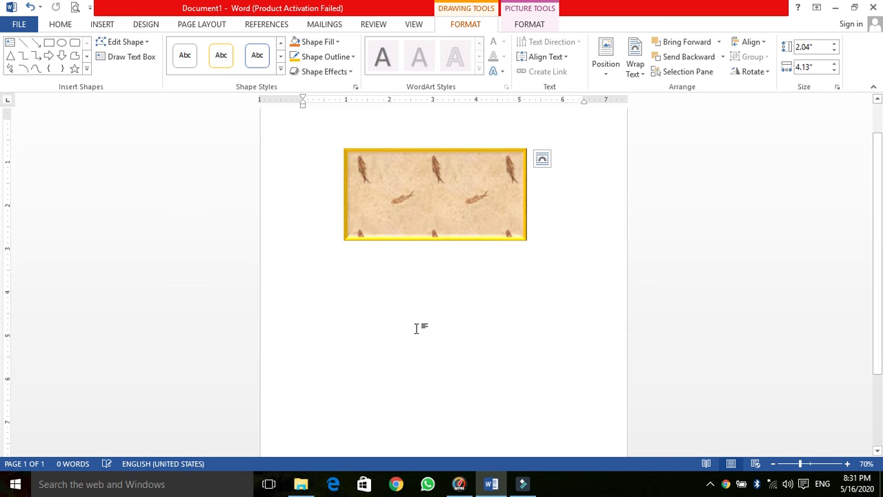
{"action": "left_click", "coordinate": [349, 75]}
{"action": "mouse_move", "coordinate": [341, 266]}
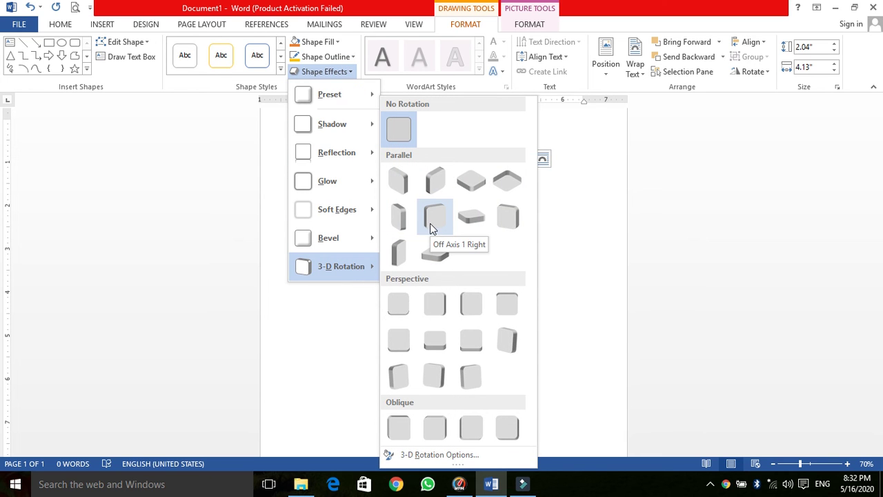
{"action": "left_click", "coordinate": [430, 223]}
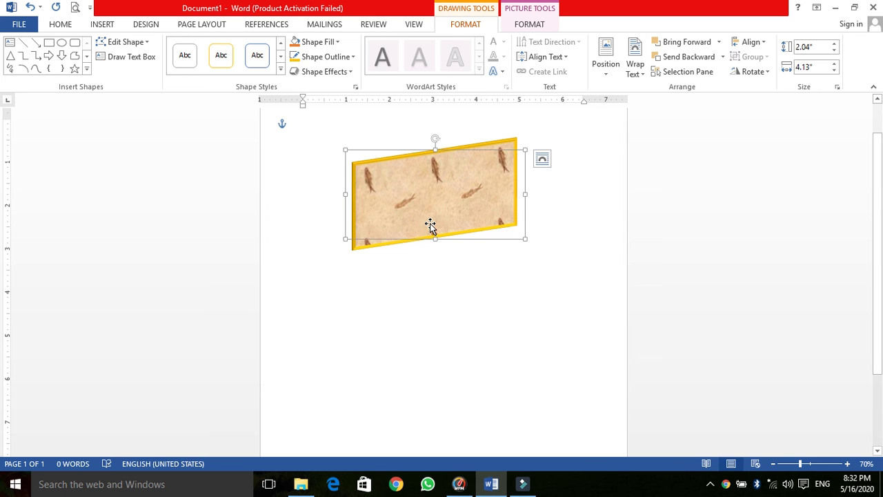
{"action": "left_click", "coordinate": [472, 309]}
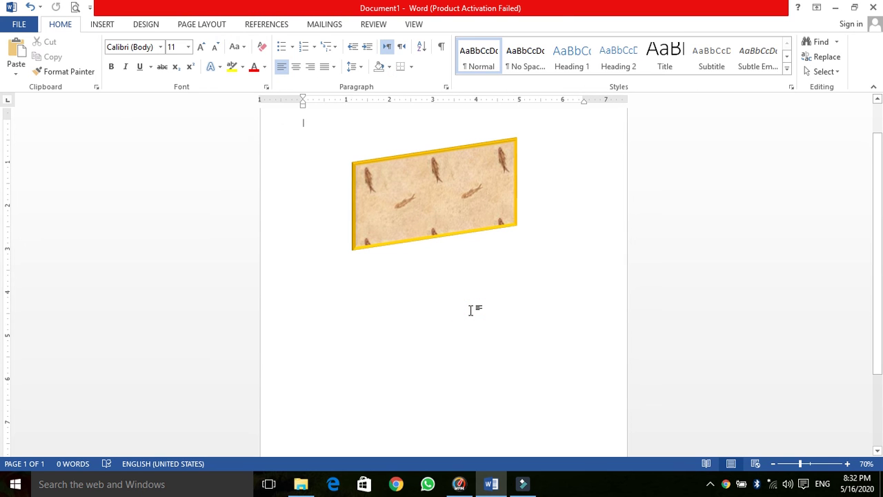
{"action": "left_click", "coordinate": [439, 227]}
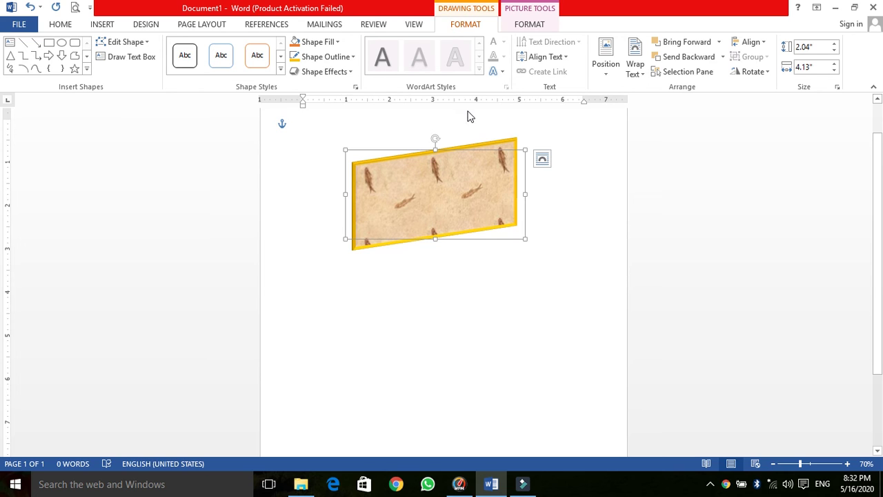
Add the text 'Attaullah' inside the fossil rectangle.
{"action": "left_click", "coordinate": [500, 73]}
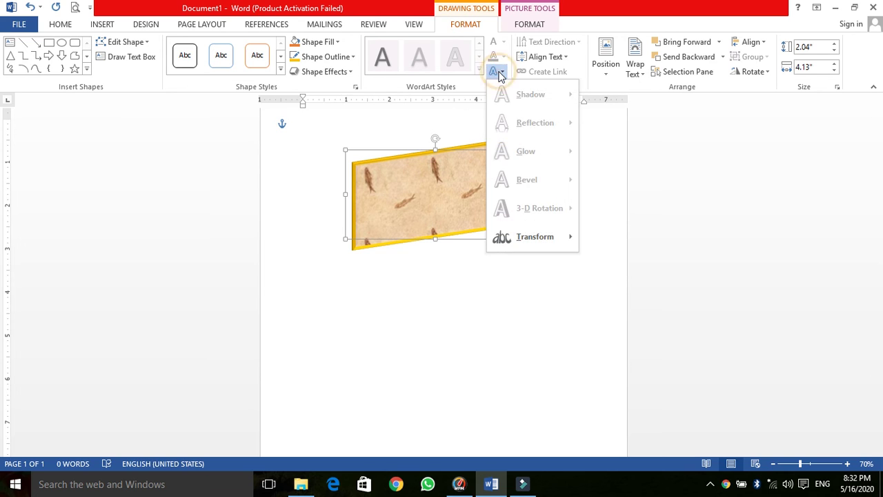
{"action": "left_click", "coordinate": [429, 201]}
{"action": "right_click", "coordinate": [429, 201]}
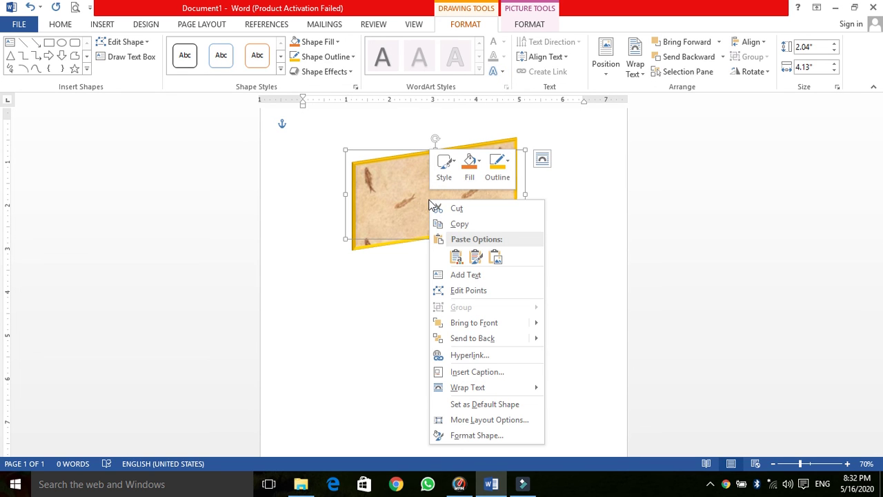
{"action": "left_click", "coordinate": [456, 275]}
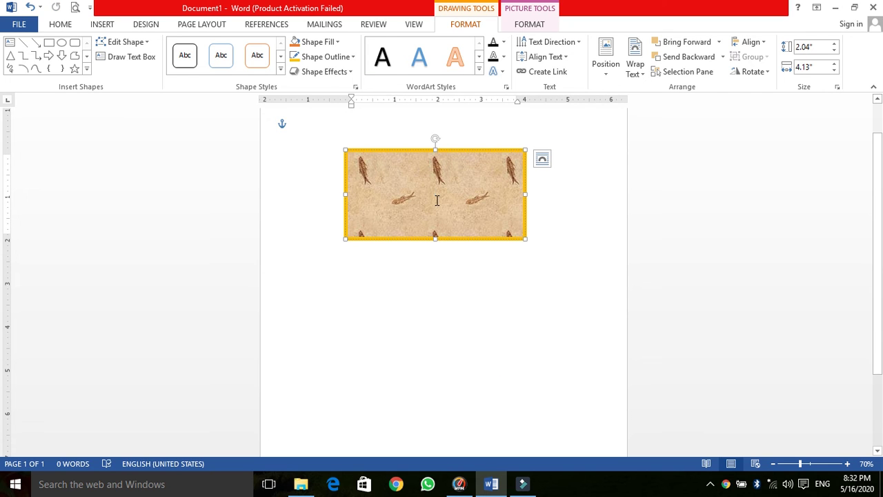
{"action": "type", "text": "Attaullah"}
Select 'Attaullah' and format it with a dark style from the WordArt Styles gallery.
{"action": "left_click_drag", "start_coordinate": [454, 195], "coordinate": [419, 192]}
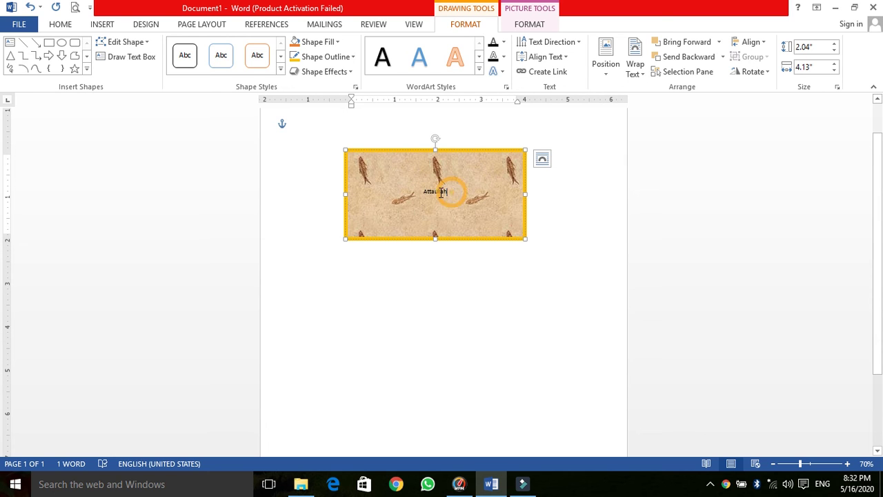
{"action": "left_click", "coordinate": [455, 61]}
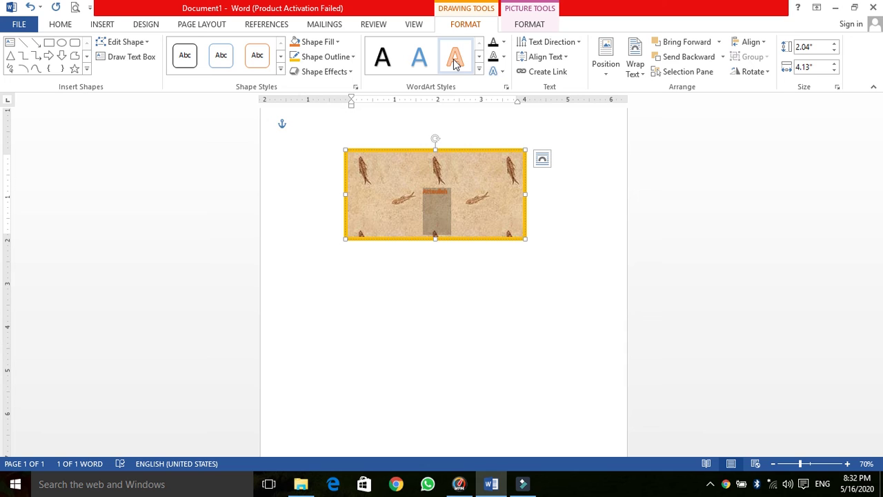
{"action": "left_click", "coordinate": [479, 69]}
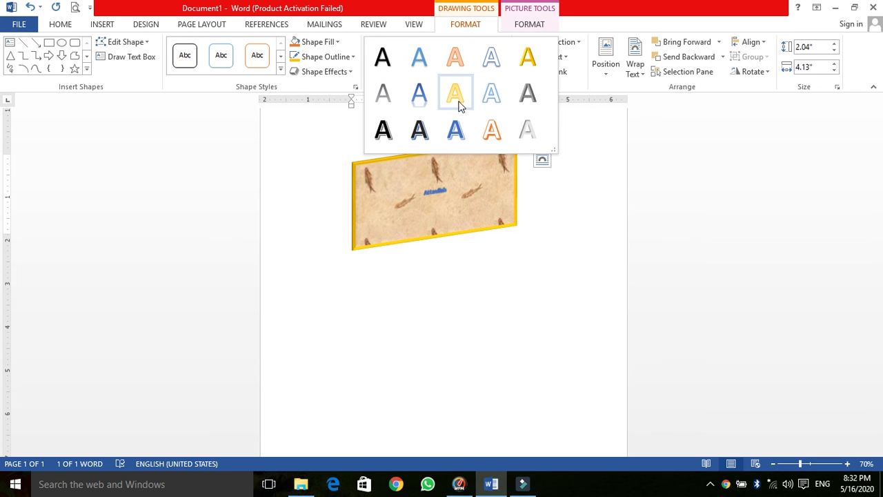
{"action": "left_click", "coordinate": [492, 134]}
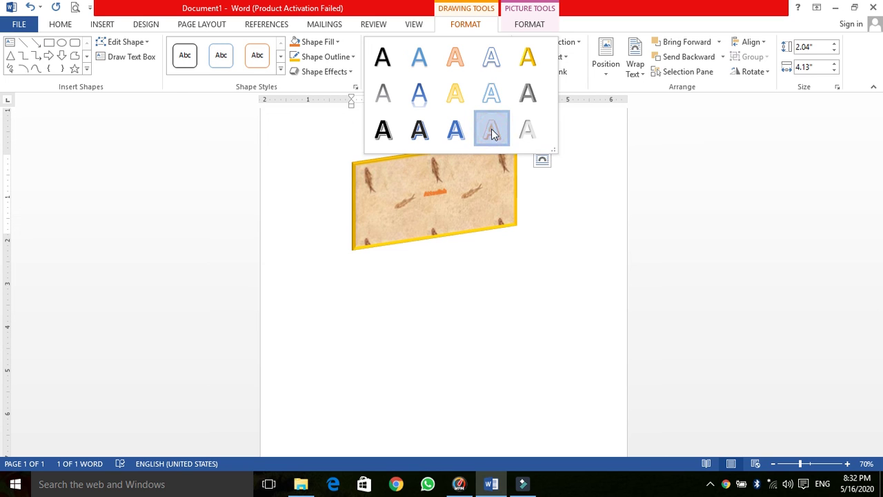
{"action": "left_click", "coordinate": [419, 131]}
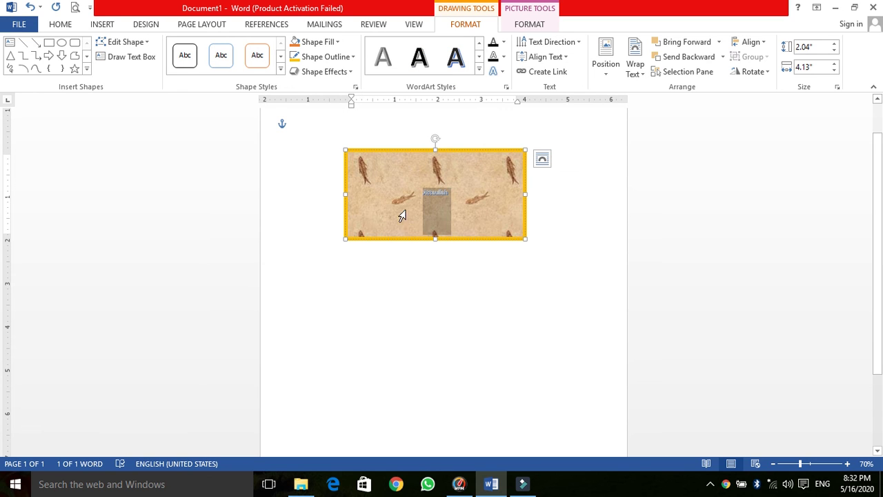
Apply a bulging Warp transform so 'Attaullah' stretches to fill the rectangle.
{"action": "left_click", "coordinate": [501, 73]}
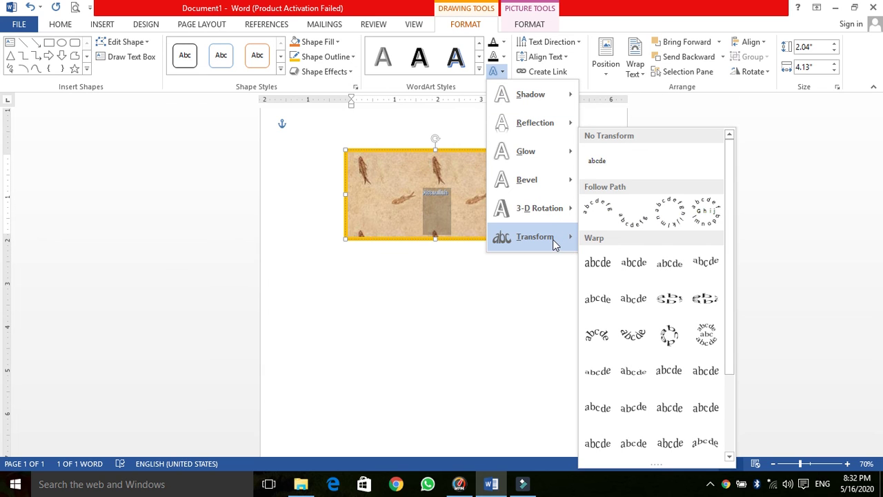
{"action": "mouse_move", "coordinate": [535, 237]}
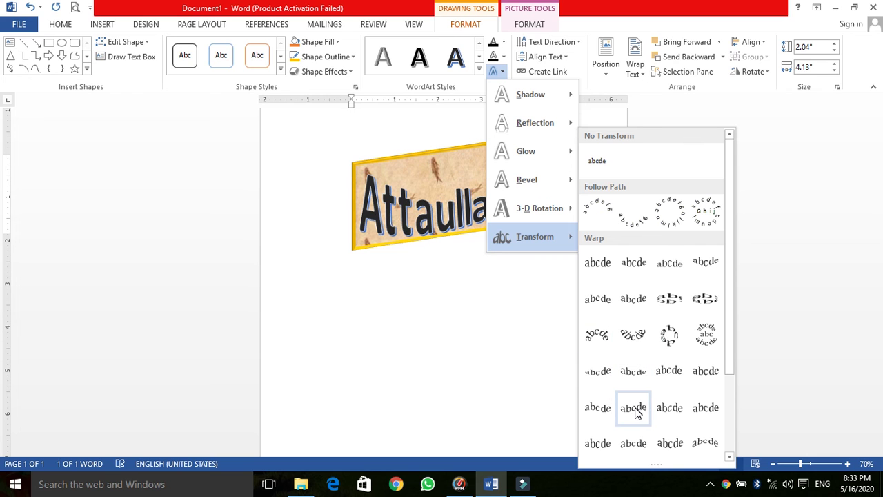
{"action": "left_click", "coordinate": [598, 410]}
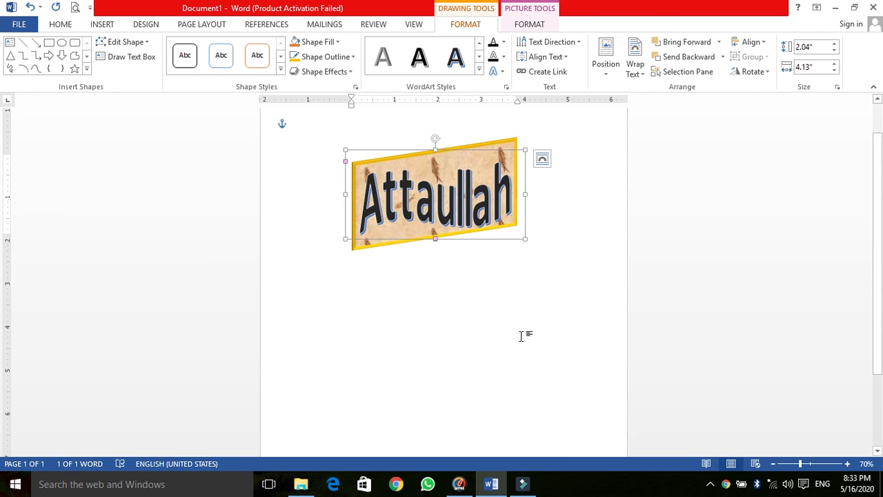
{"action": "left_click", "coordinate": [580, 43]}
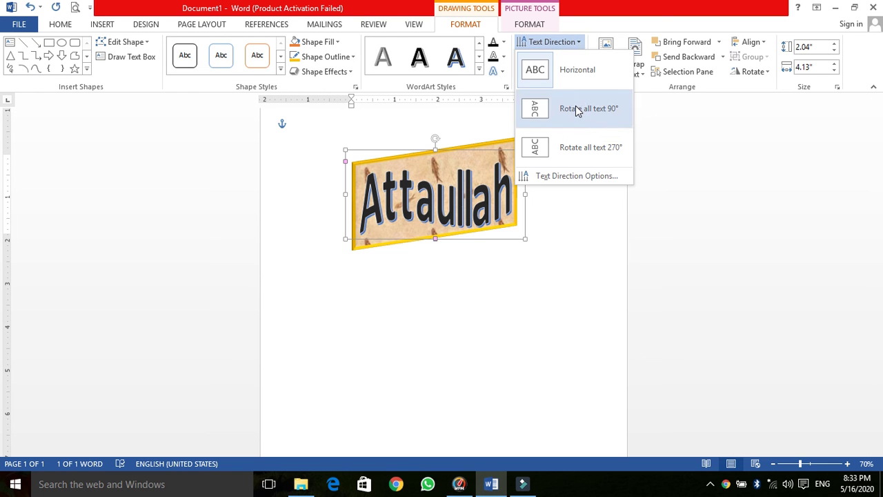
{"action": "left_click", "coordinate": [576, 145]}
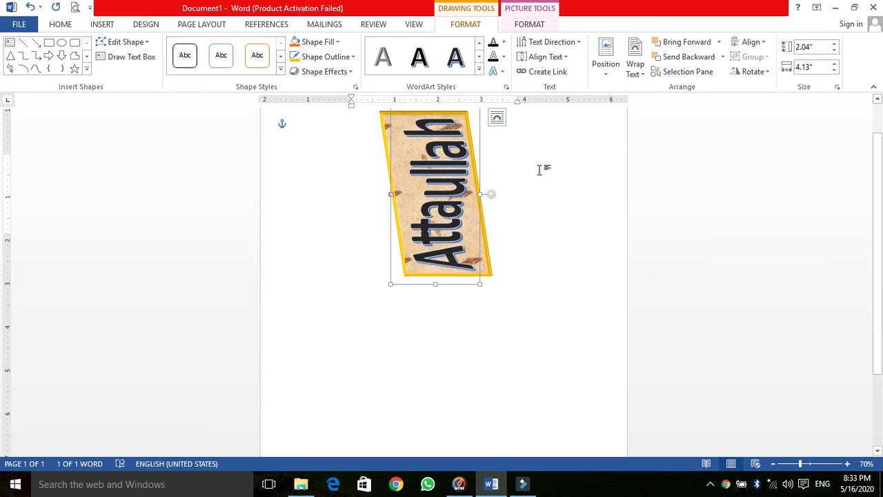
{"action": "key", "text": "ctrl+z"}
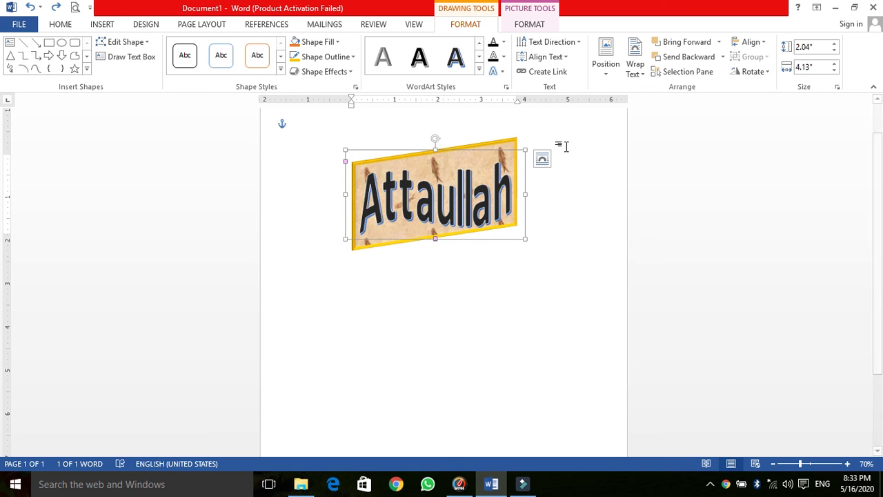
{"action": "left_click", "coordinate": [605, 75]}
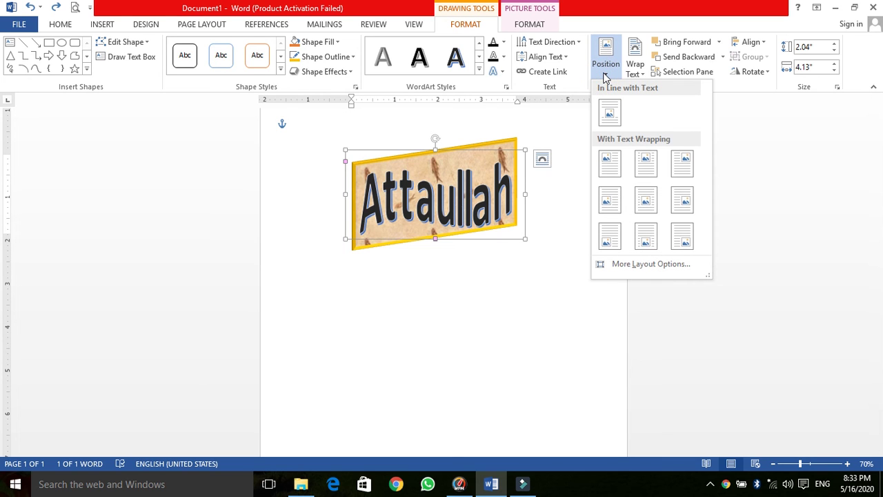
{"action": "left_click", "coordinate": [556, 173]}
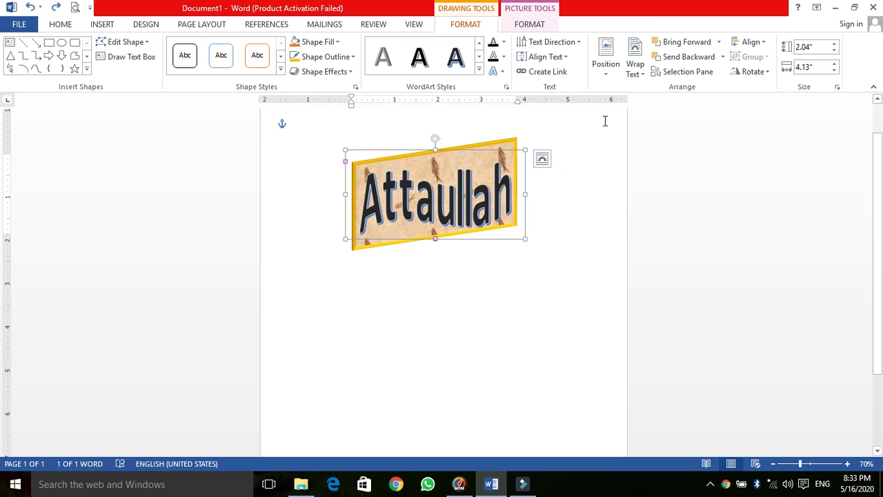